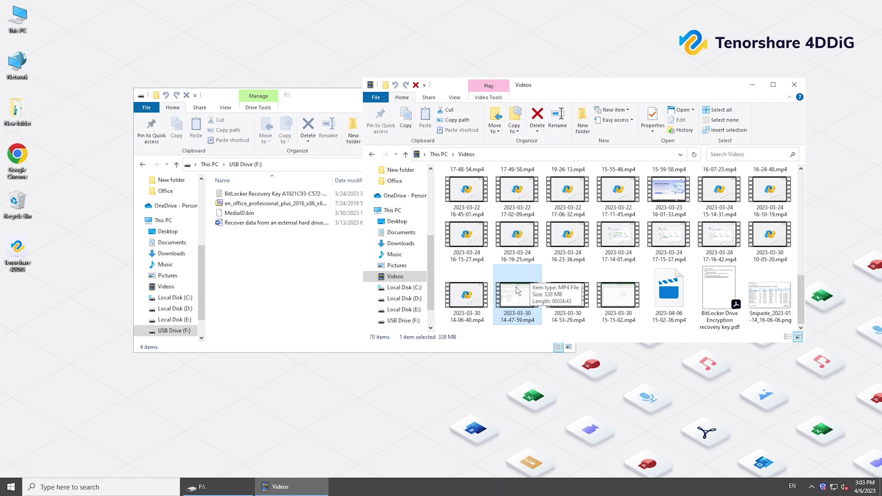
pyautogui.moveTo(514, 294); pyautogui.dragTo(306, 266)
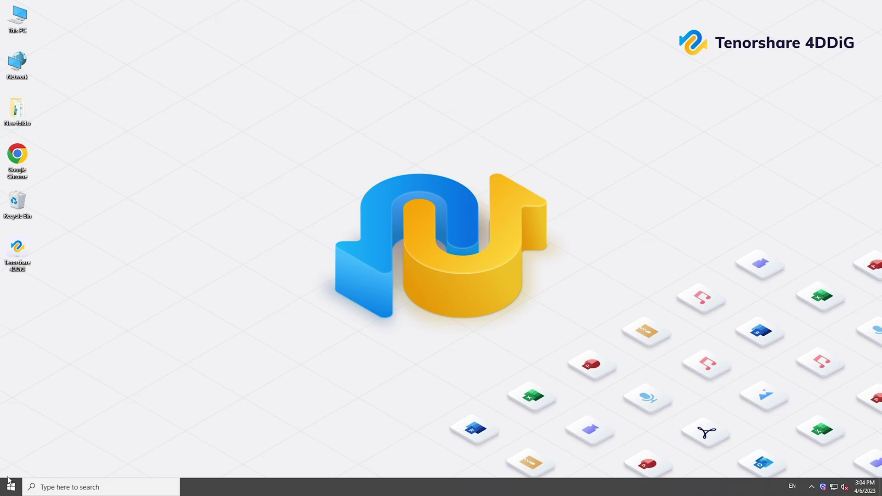
# Run Rescan Disks from Disk Management's Action menu to re-detect the removable Disk 1
pyautogui.rightClick(11, 487)
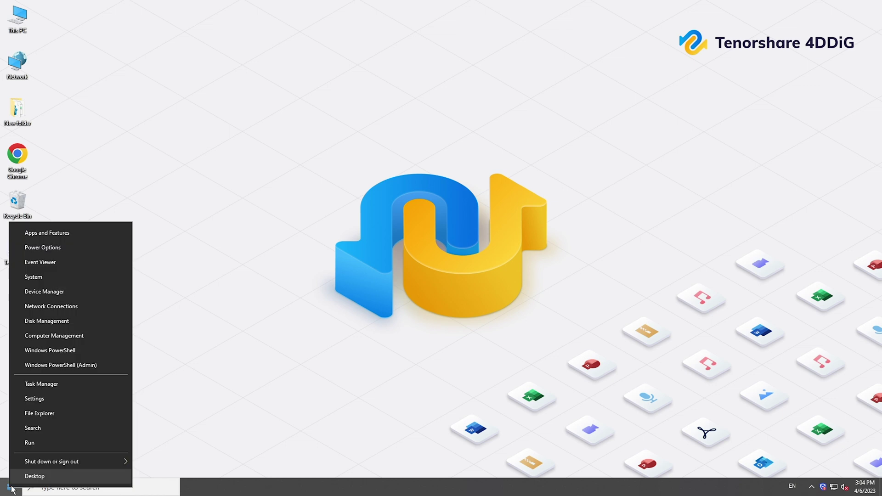
pyautogui.click(89, 322)
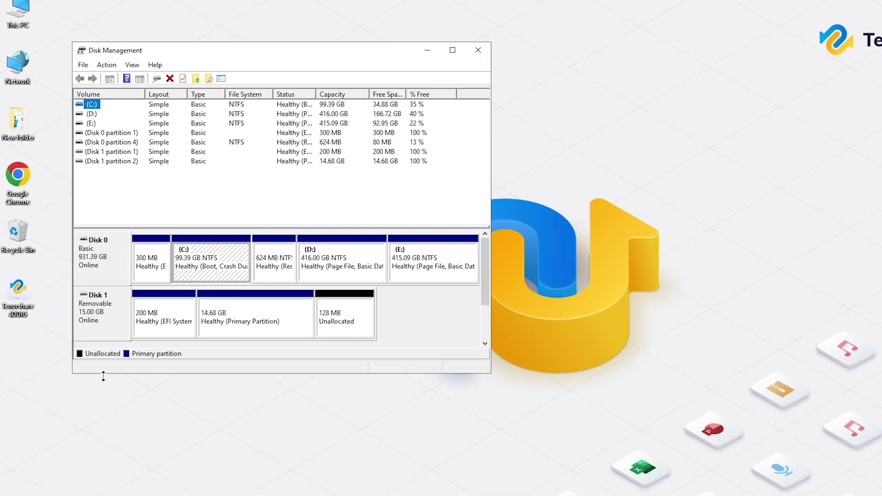
pyautogui.click(117, 67)
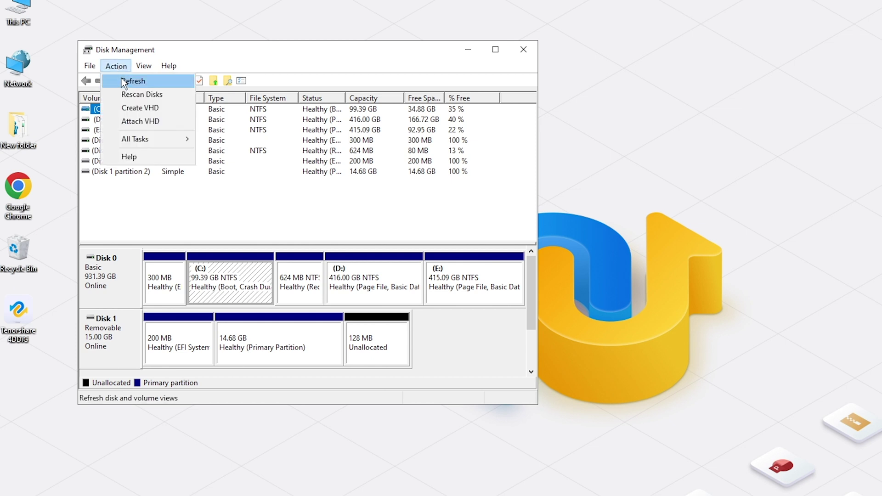
pyautogui.click(132, 95)
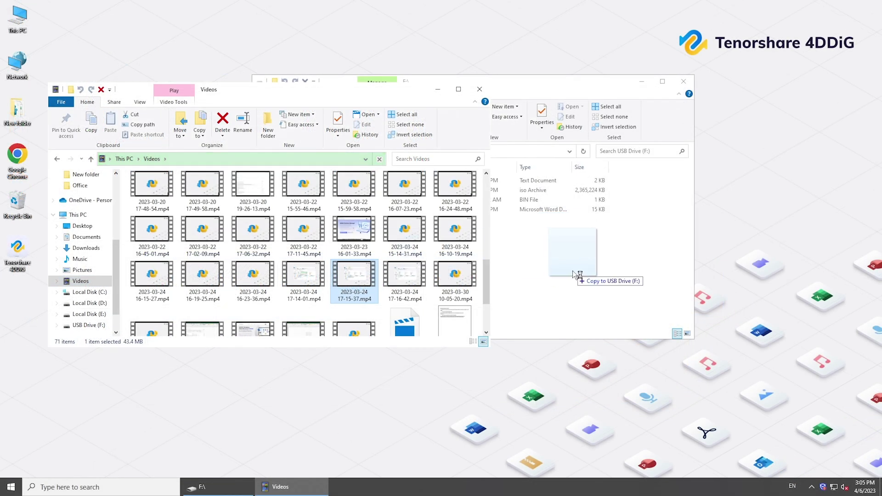
pyautogui.moveTo(363, 271); pyautogui.dragTo(525, 277)
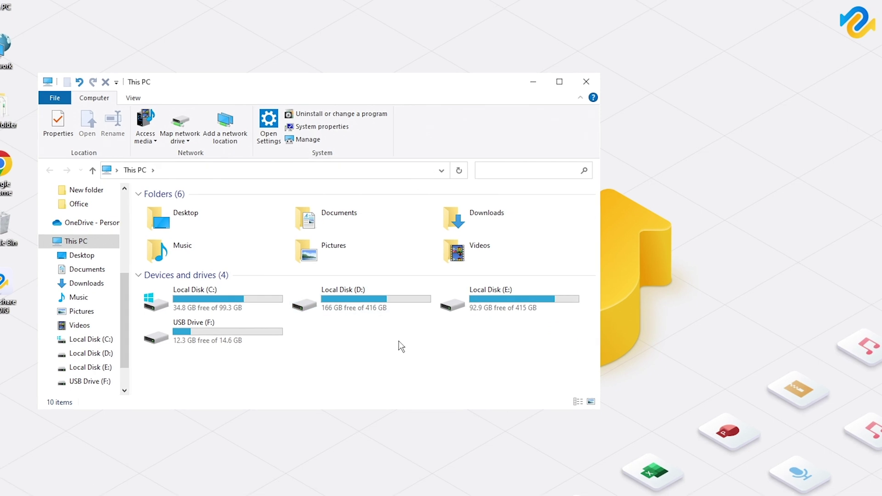
# Run the Properties > Tools error check and repair on USB Drive (F:); no errors found
pyautogui.rightClick(235, 329)
pyautogui.click(262, 322)
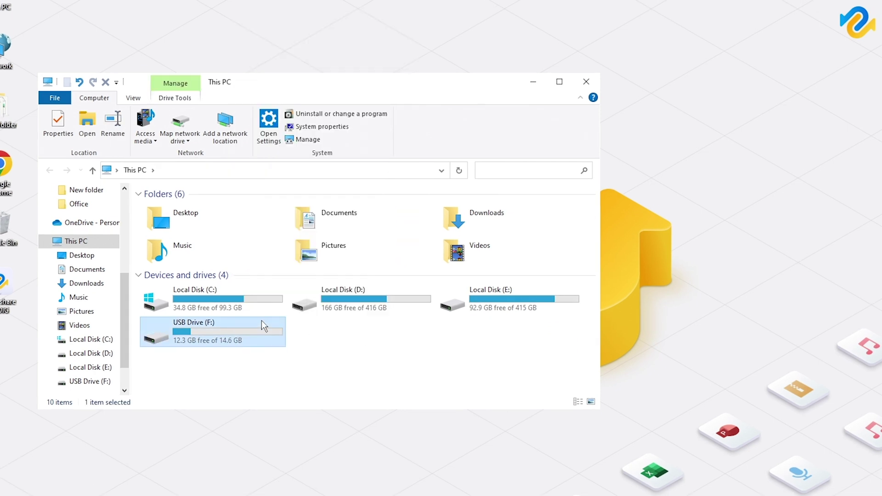
pyautogui.moveTo(337, 297); pyautogui.dragTo(331, 152)
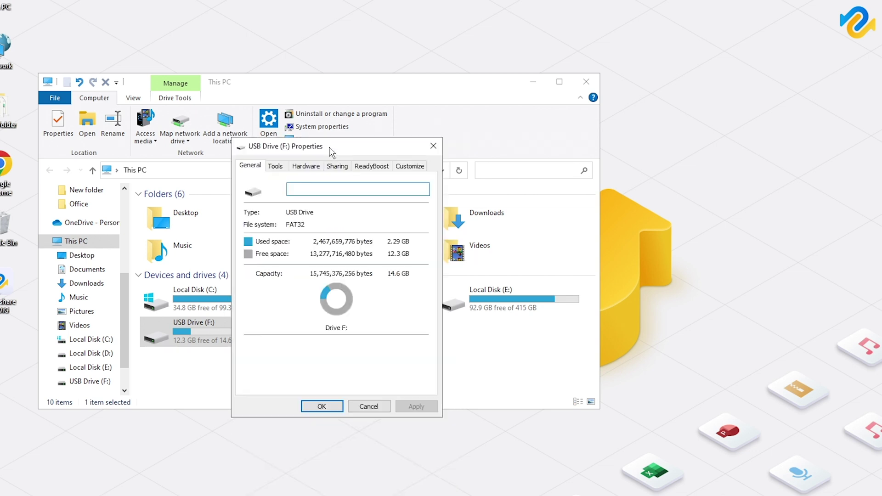
pyautogui.click(274, 167)
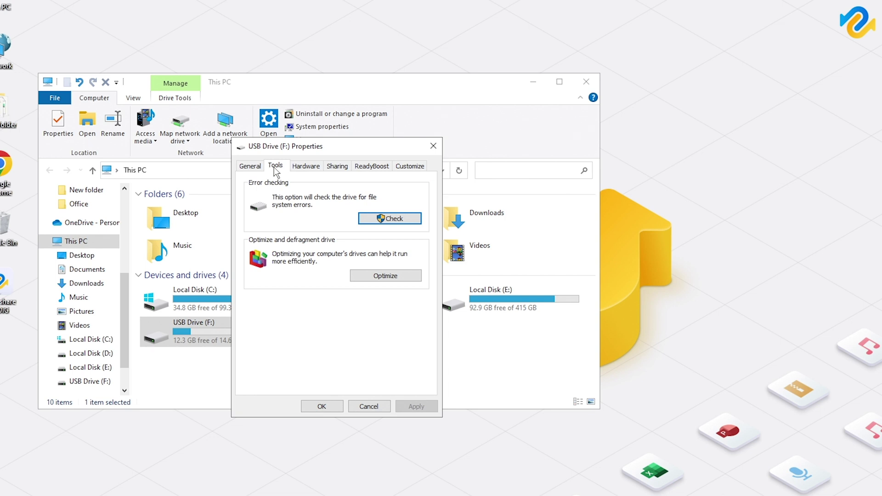
pyautogui.click(406, 218)
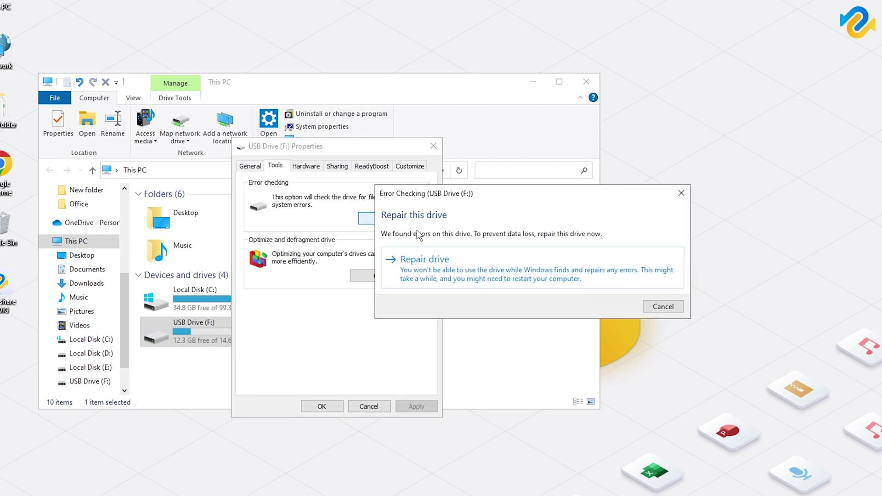
pyautogui.click(494, 268)
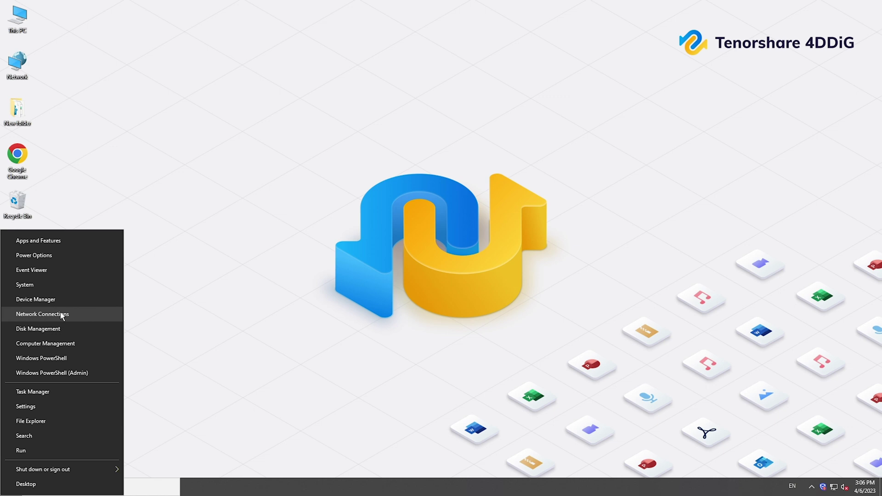
# Search automatically for a Teclast CoolFlash USB3.1 driver; the best driver is already installed
pyautogui.click(76, 299)
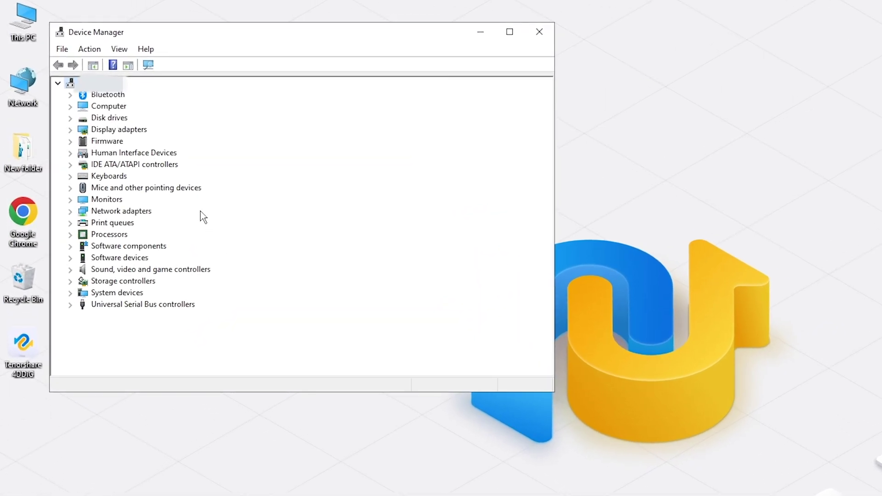
pyautogui.doubleClick(117, 119)
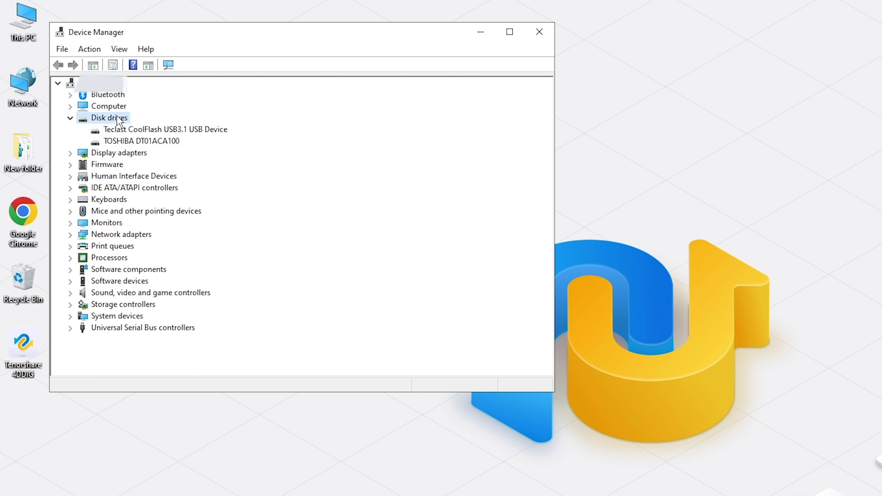
pyautogui.rightClick(144, 130)
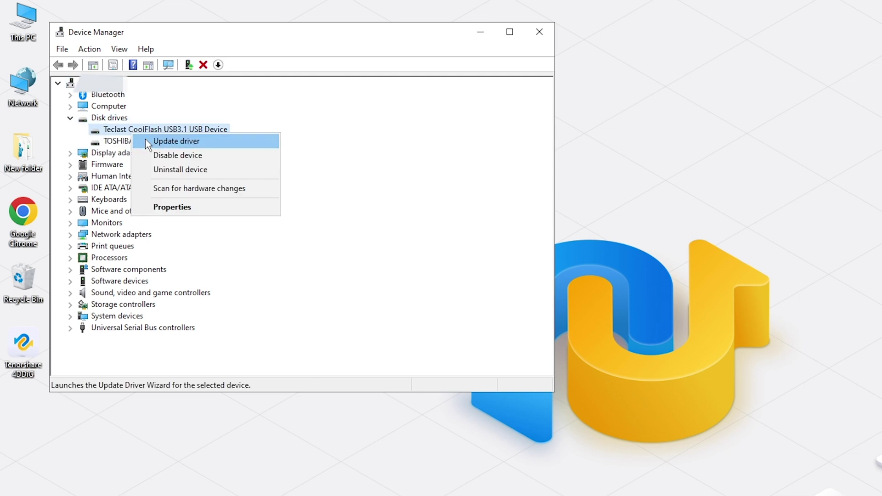
pyautogui.click(145, 139)
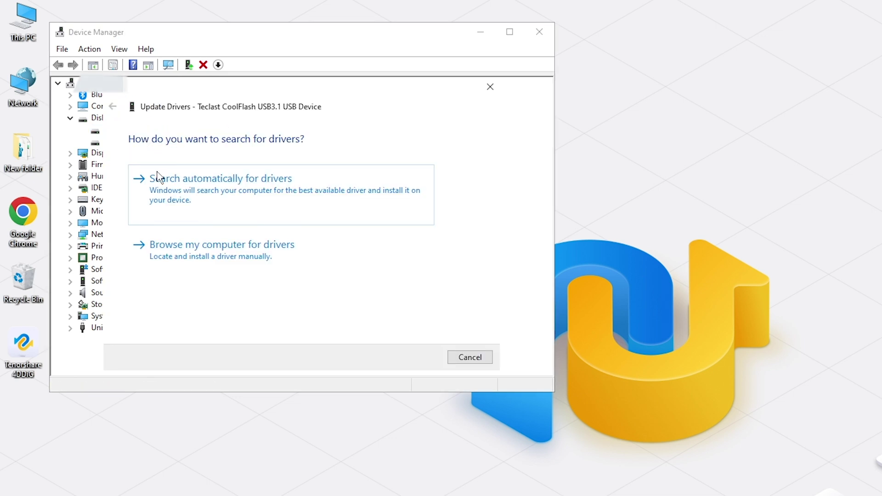
pyautogui.click(259, 203)
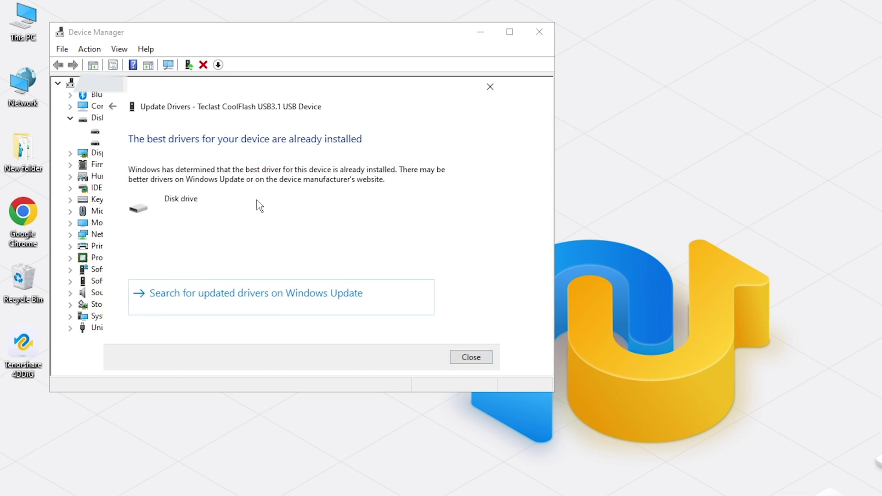
pyautogui.click(470, 361)
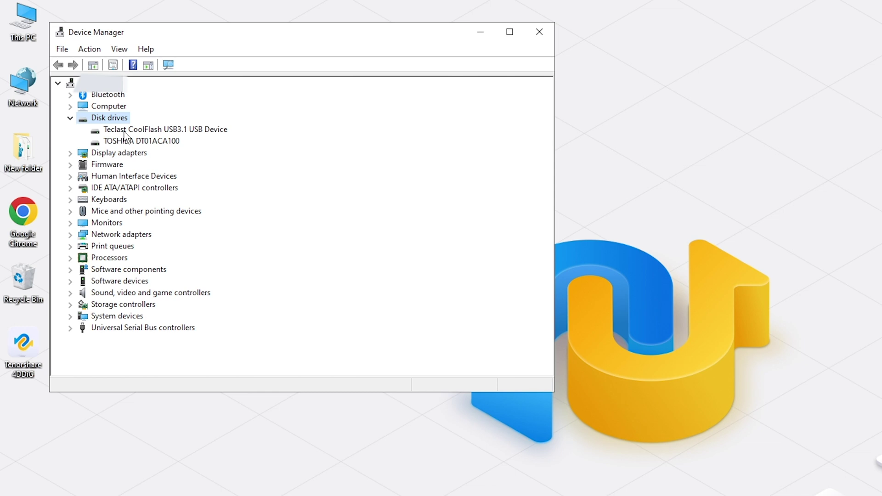
# Uninstall the Teclast CoolFlash USB3.1 device, leaving only the TOSHIBA drive under Disk drives
pyautogui.rightClick(125, 135)
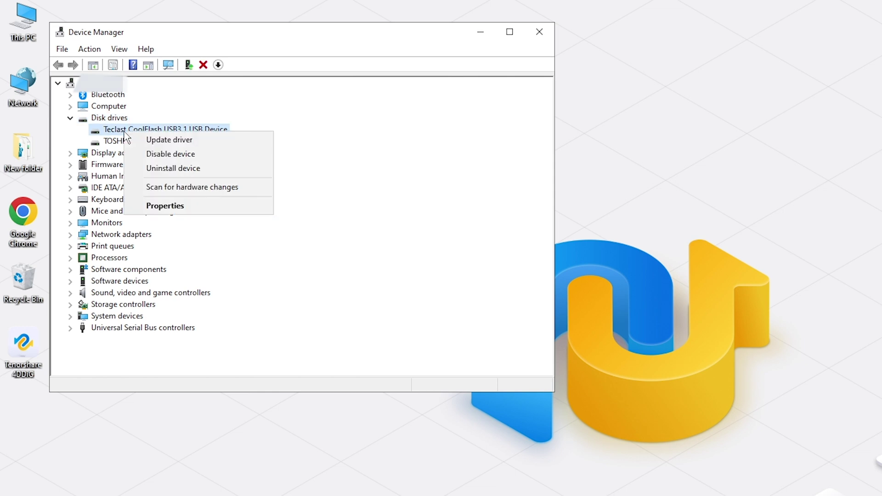
pyautogui.click(225, 172)
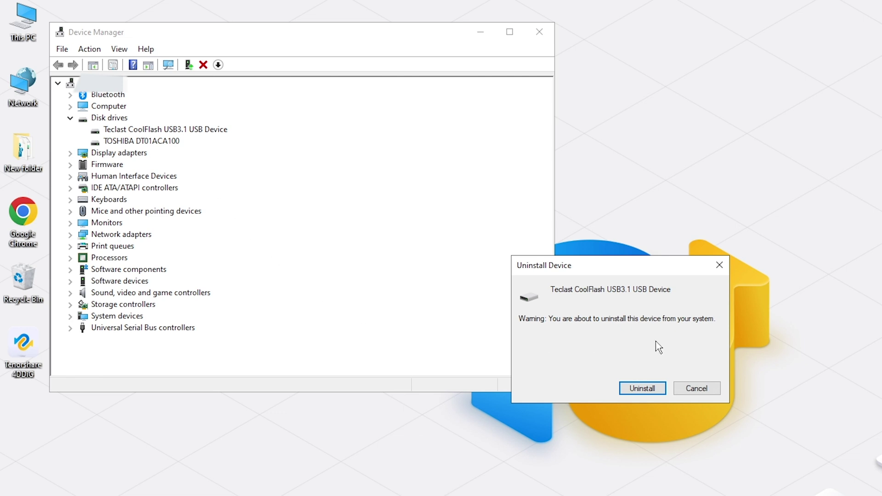
pyautogui.click(656, 391)
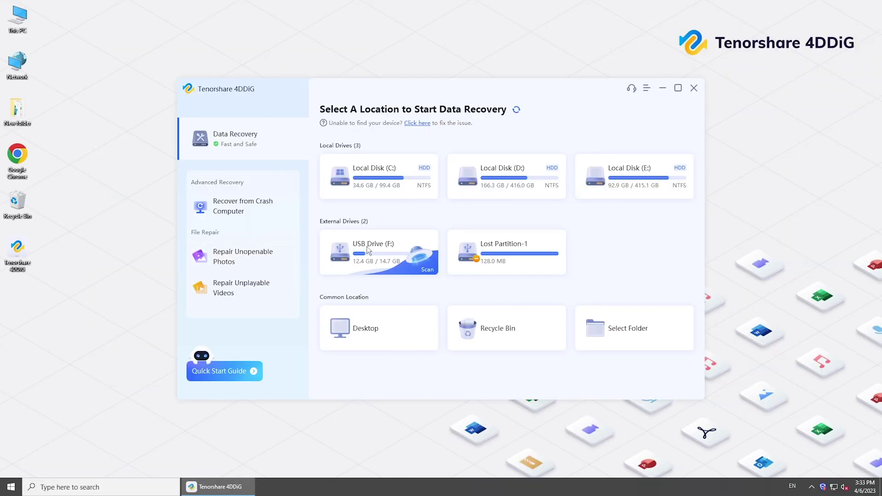
# Scan USB Drive (F:) in 4DDiG and dismiss the tips once 119 files are found
pyautogui.click(431, 271)
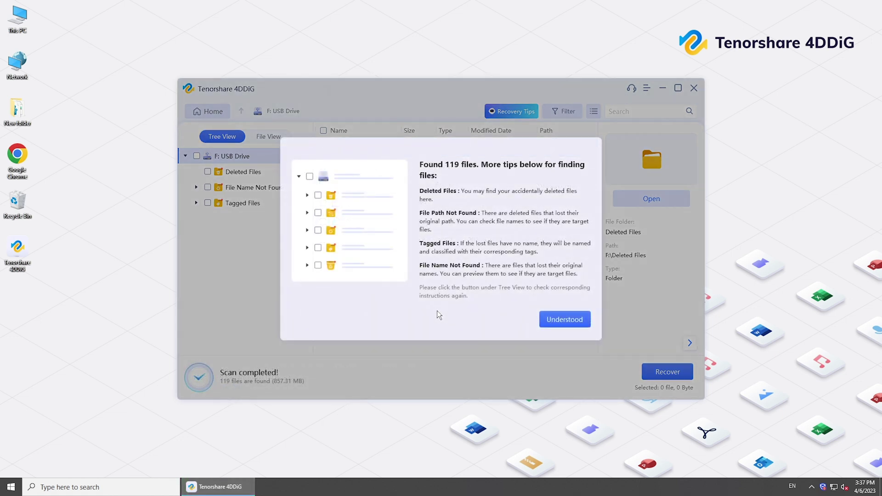
pyautogui.click(564, 319)
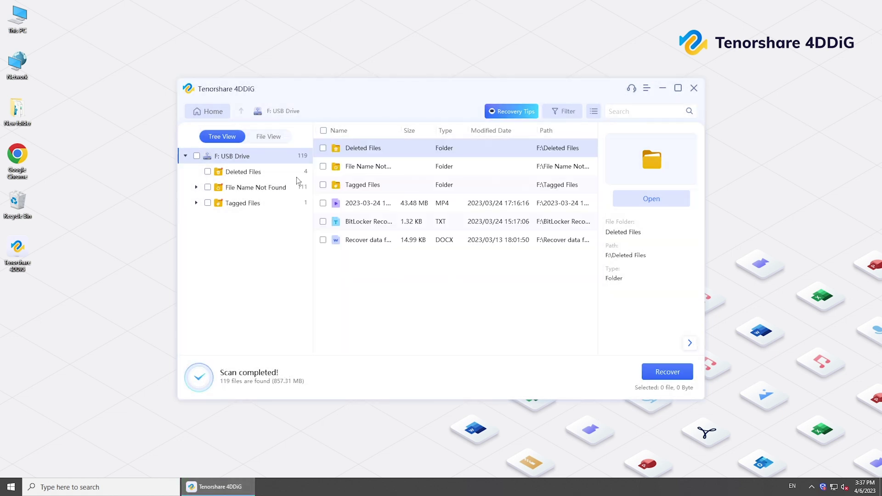
# Recover the selected MP4 and DOCX (43.50 MB) to a 4DDIG folder on the Desktop and view it
pyautogui.click(272, 138)
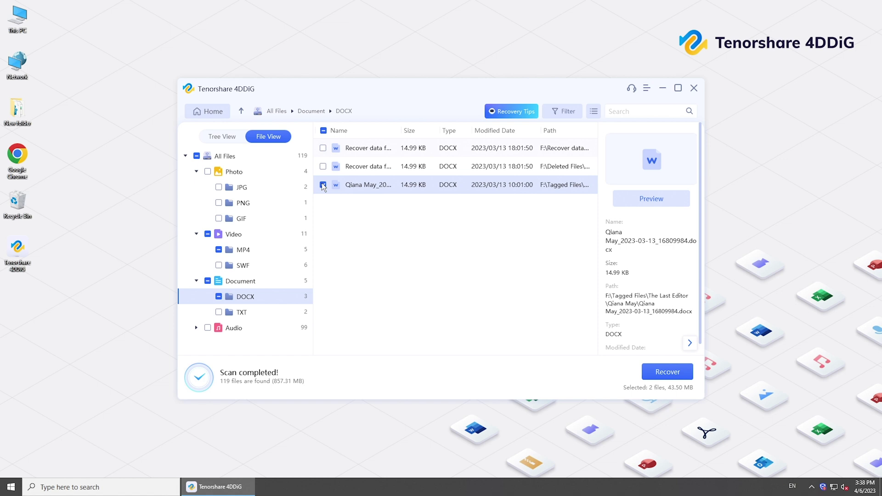
pyautogui.click(667, 373)
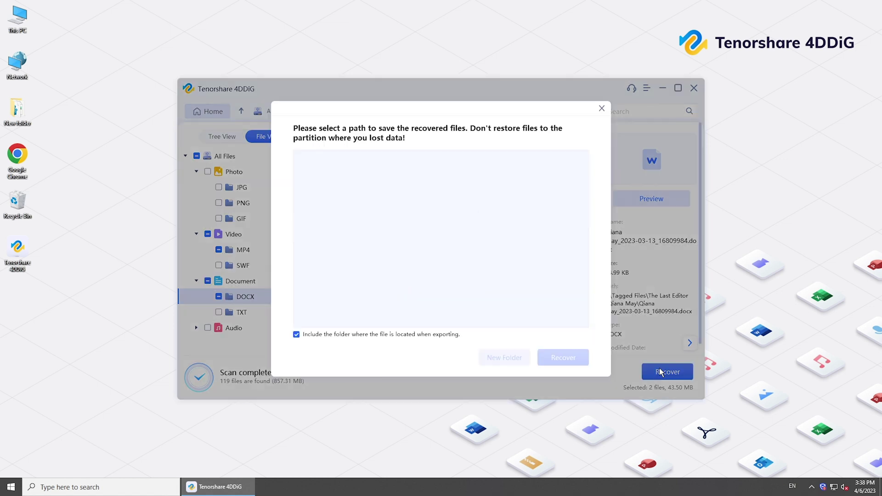
pyautogui.click(337, 167)
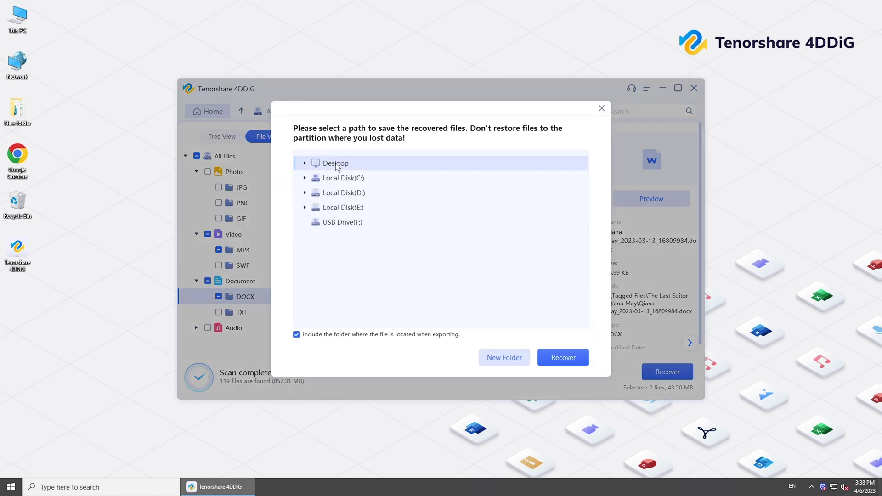
pyautogui.click(581, 358)
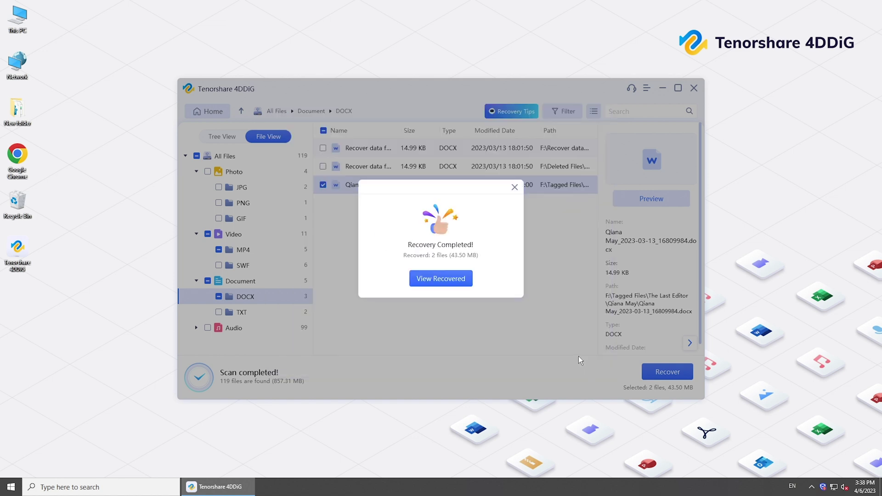
pyautogui.click(448, 280)
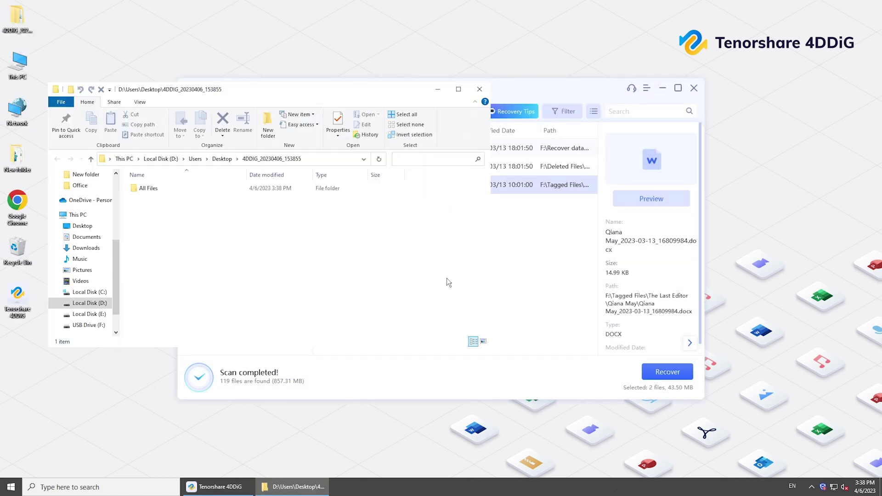
pyautogui.click(203, 191)
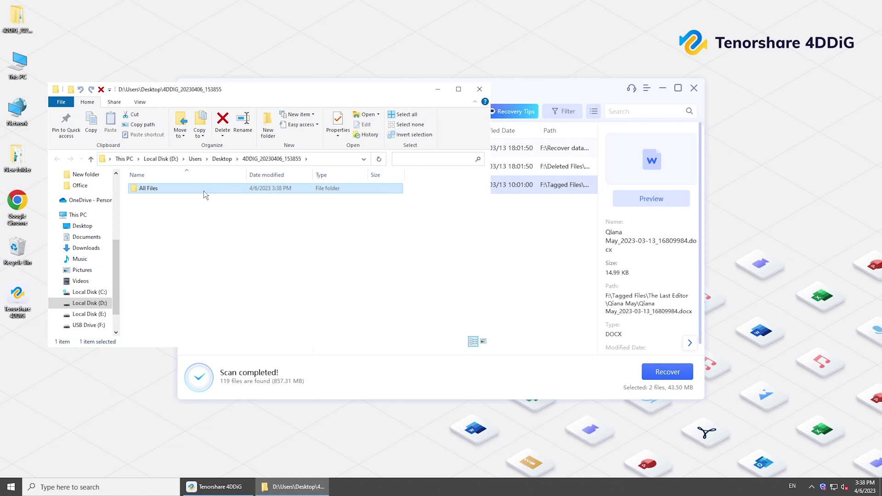
pyautogui.doubleClick(161, 188)
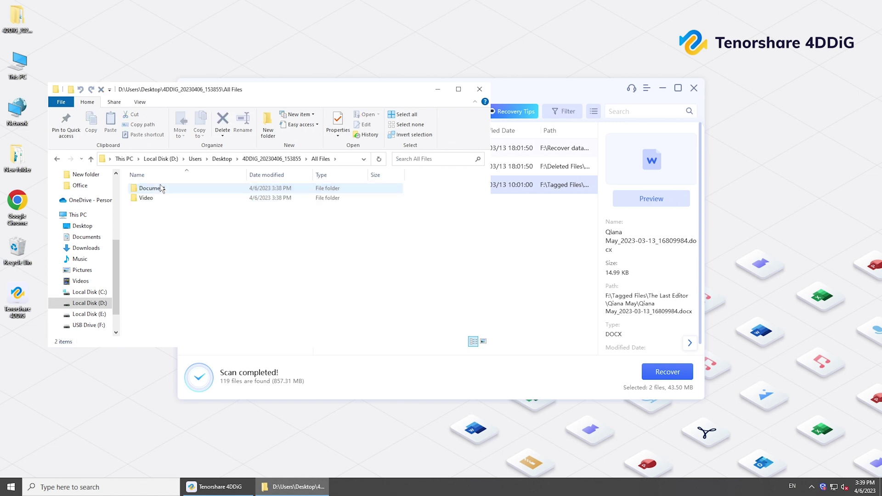
pyautogui.doubleClick(166, 194)
pyautogui.doubleClick(167, 194)
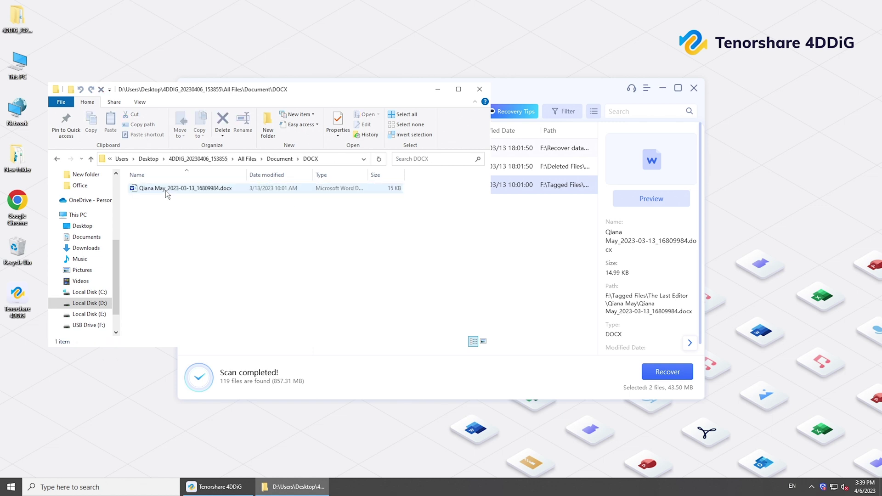
pyautogui.doubleClick(166, 194)
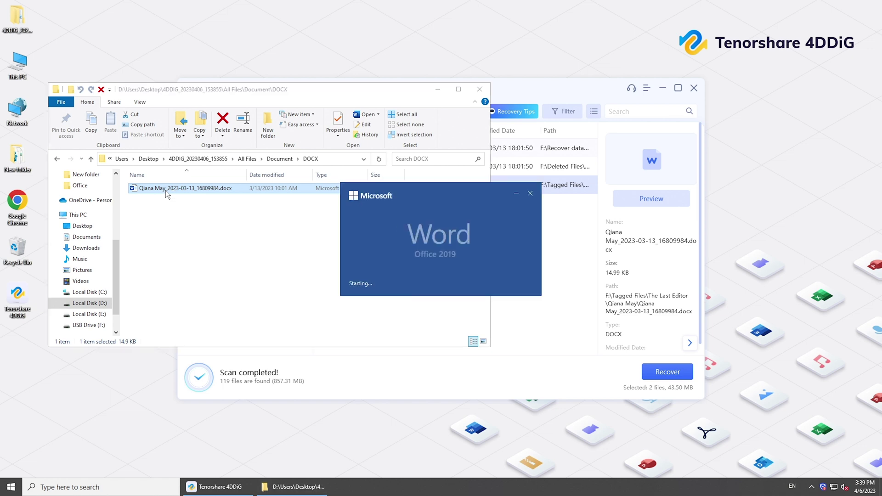